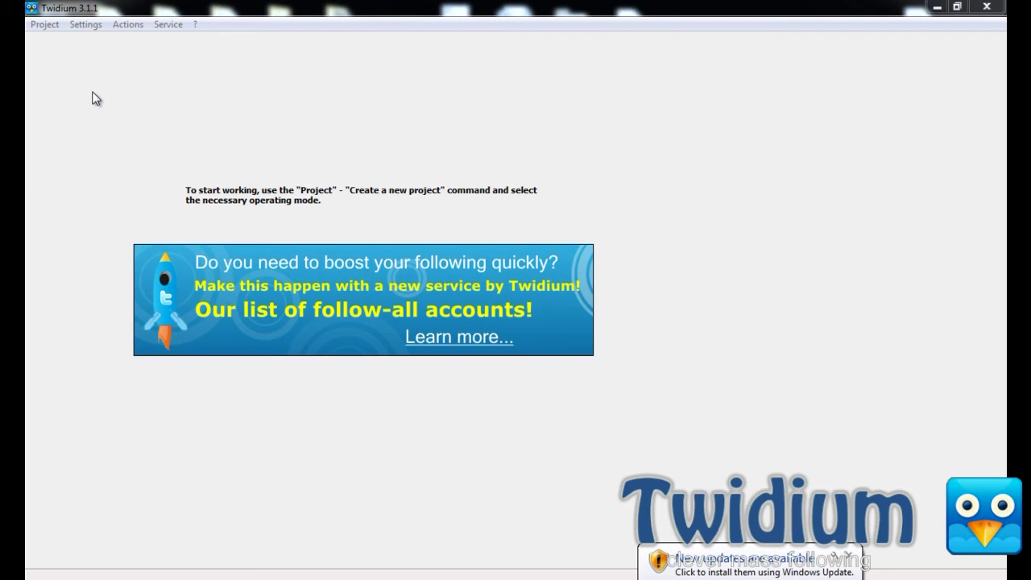
# Create a new Mass following project and choose bestfreelancer1 as the account it runs for.
pyautogui.click(41, 24)
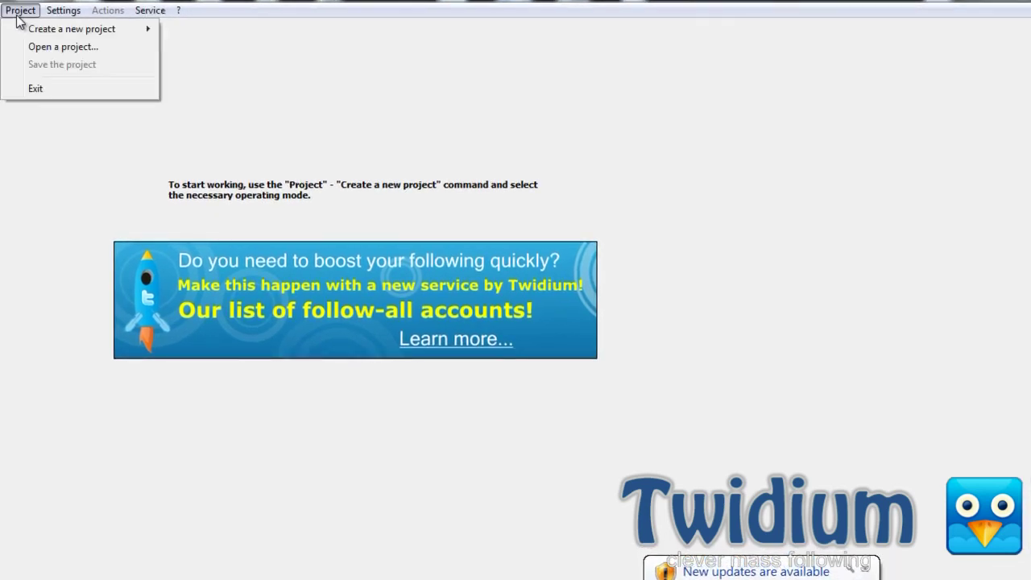
pyautogui.moveTo(45, 31)
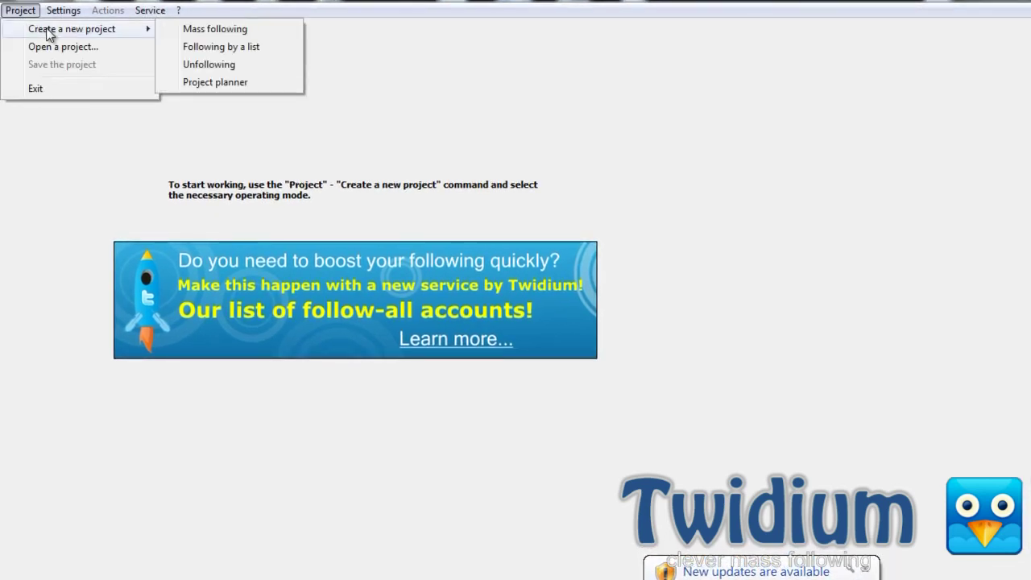
pyautogui.click(232, 30)
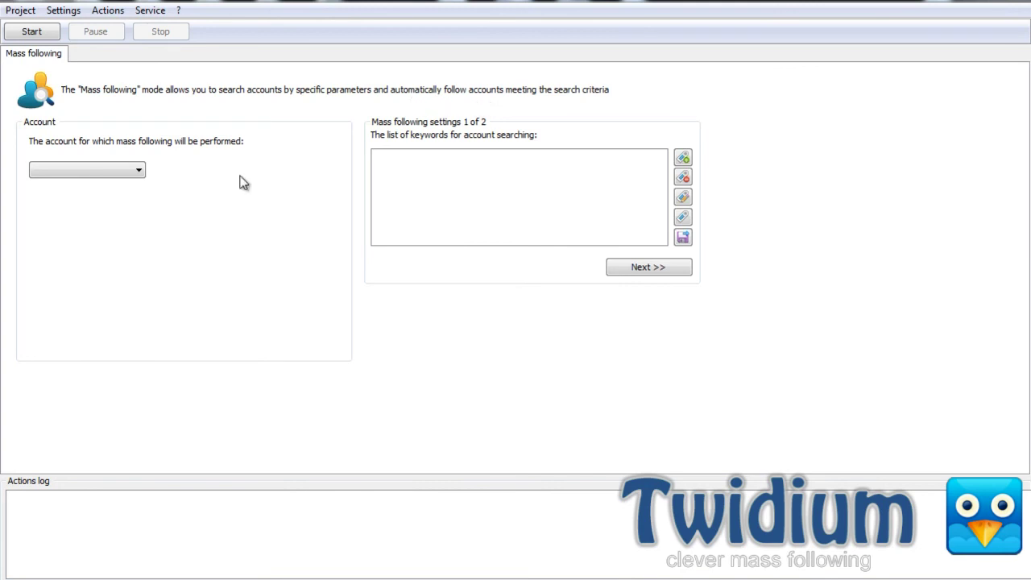
pyautogui.click(98, 174)
pyautogui.click(84, 198)
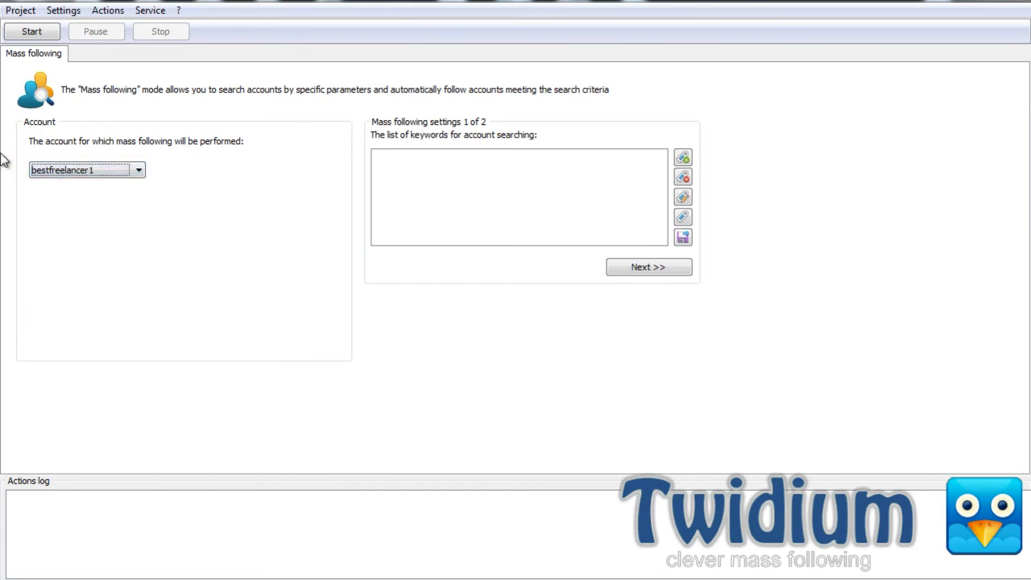
# Add the keyword "freelancer" to the list of keywords for account searching.
pyautogui.click(683, 159)
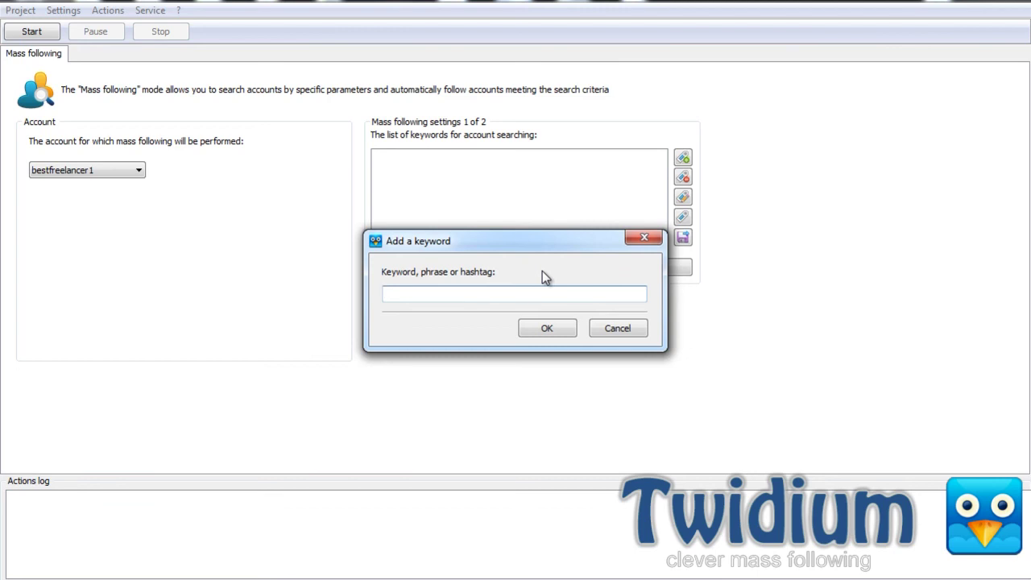
pyautogui.write('freelancer')
pyautogui.click(535, 329)
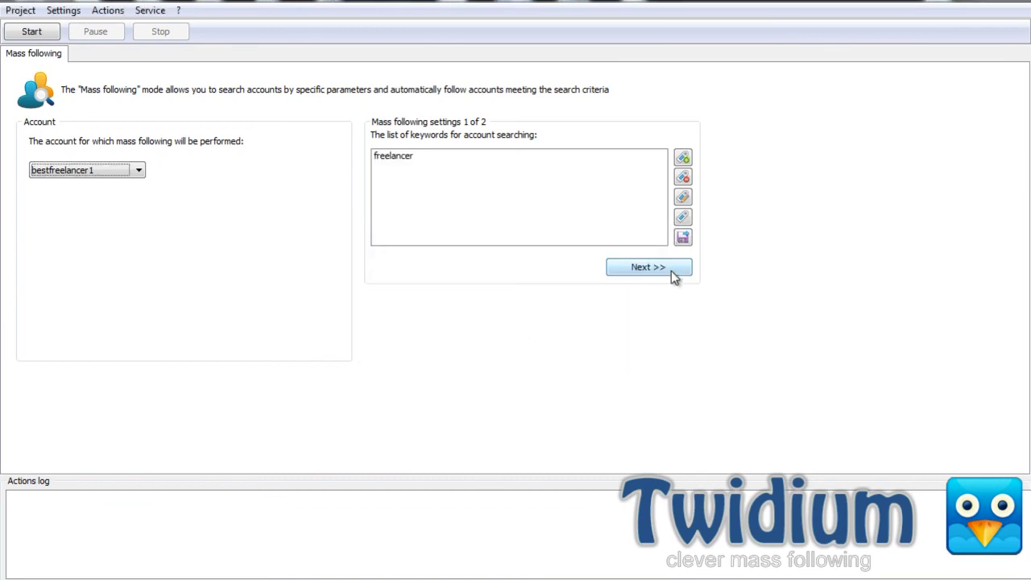
# In the second part of the mass following settings, limit the latest tweet's age to 7 days.
pyautogui.click(671, 268)
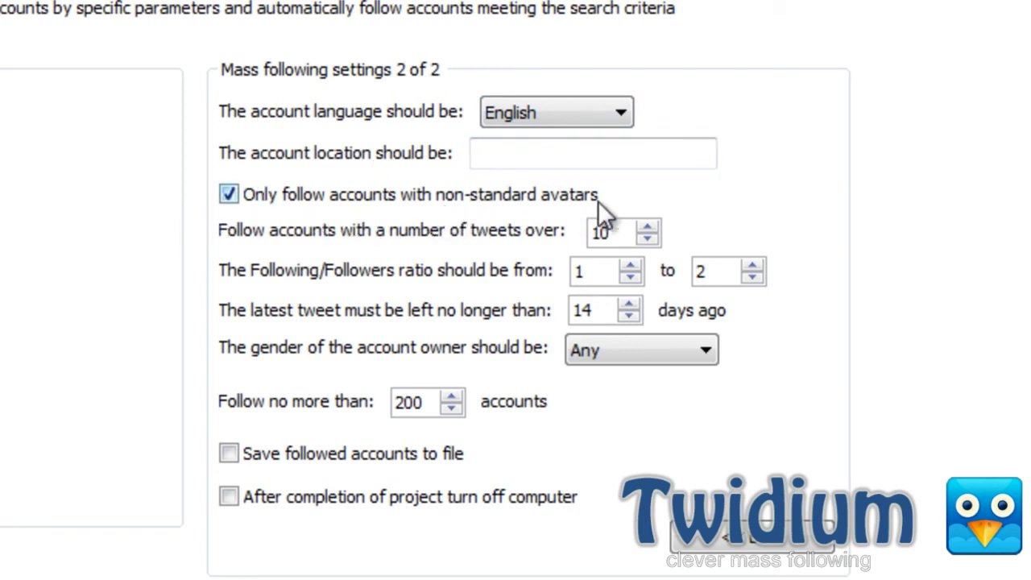
pyautogui.moveTo(597, 201)
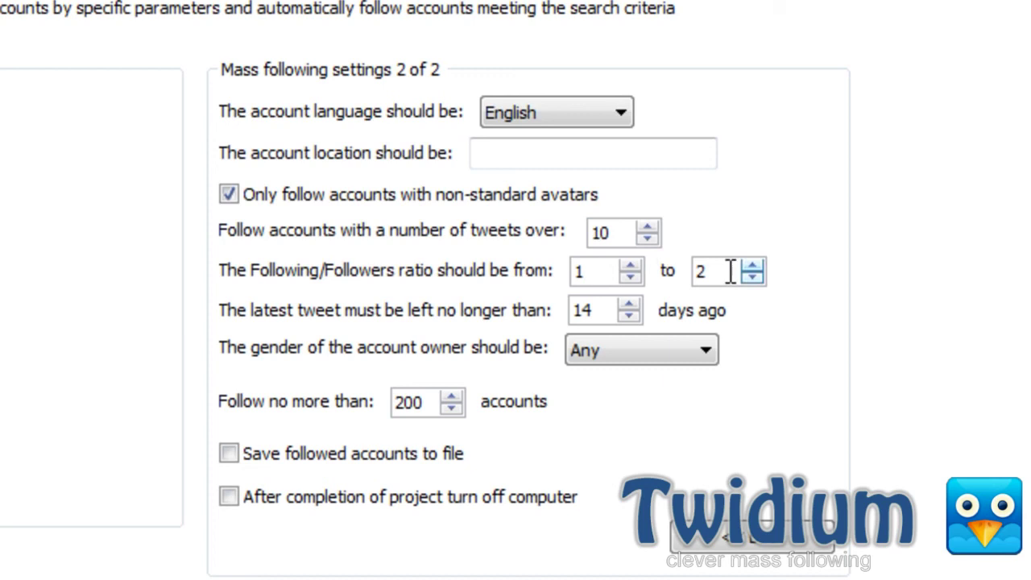
pyautogui.moveTo(294, 310)
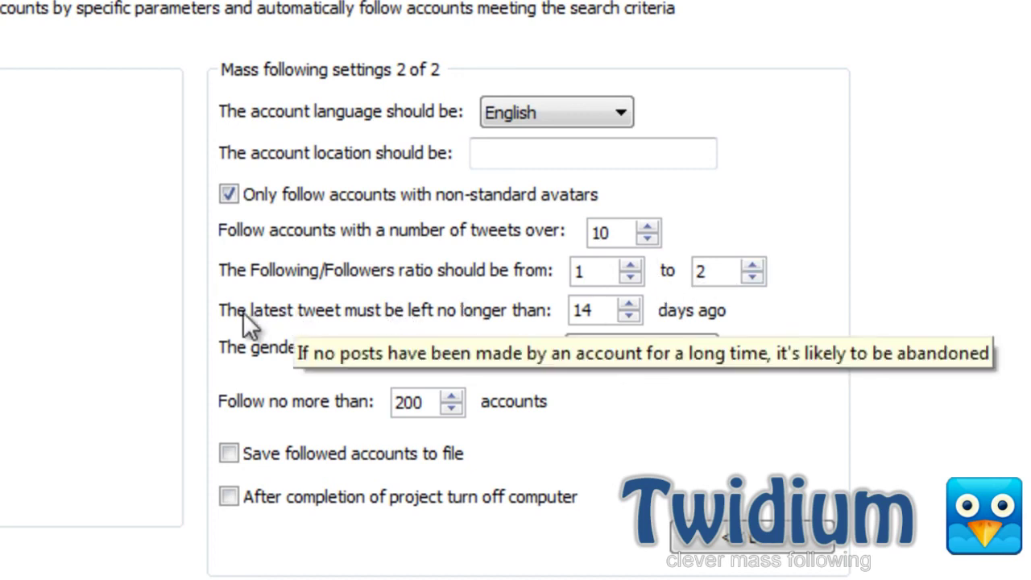
pyautogui.click(630, 315)
pyautogui.click(629, 315)
pyautogui.click(630, 315)
pyautogui.click(630, 315)
pyautogui.click(630, 316)
pyautogui.click(630, 315)
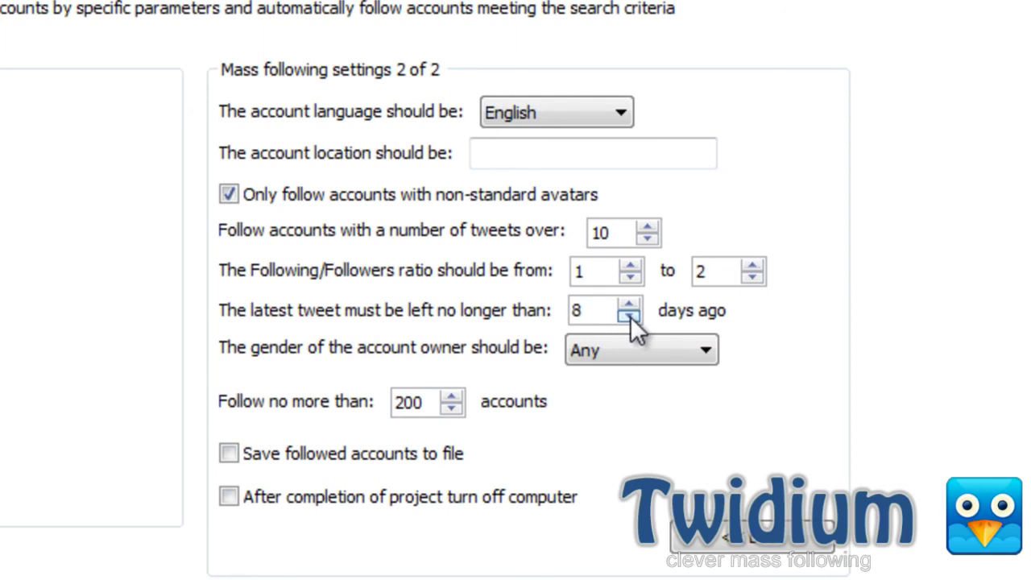
pyautogui.click(629, 315)
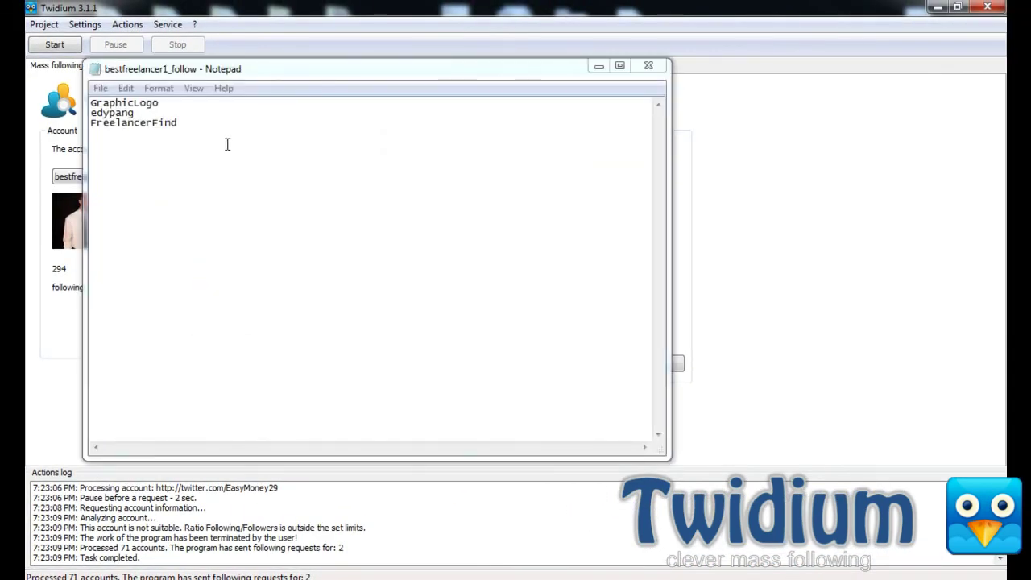
# Close the text file of followed accounts and create a new Following by a list project.
pyautogui.click(649, 66)
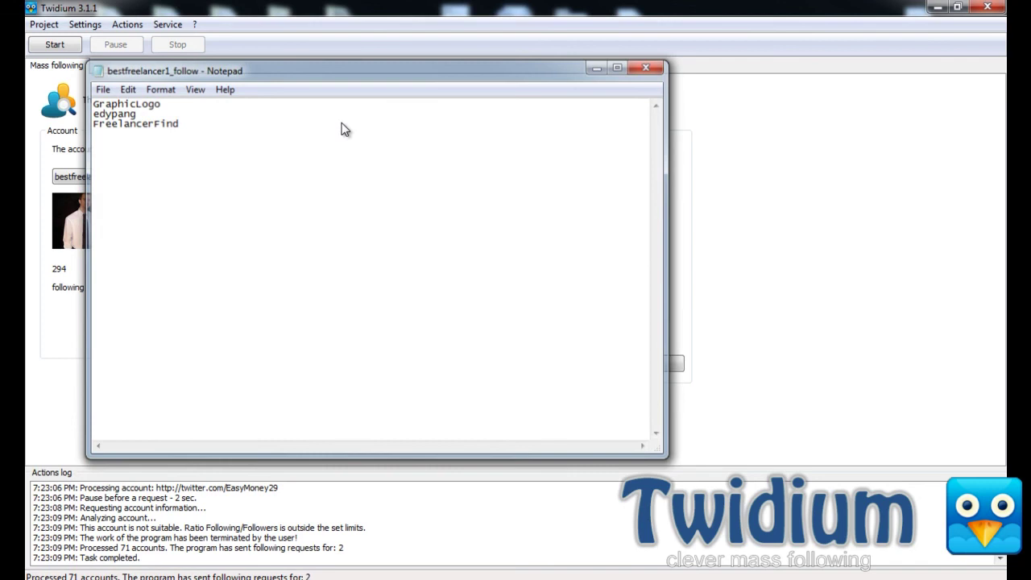
pyautogui.click(45, 25)
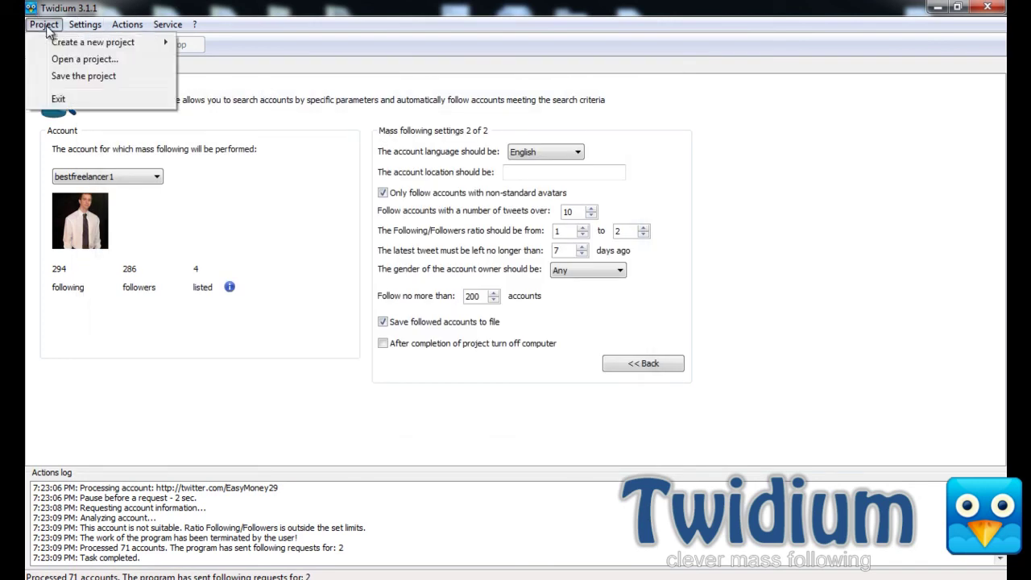
pyautogui.moveTo(105, 42)
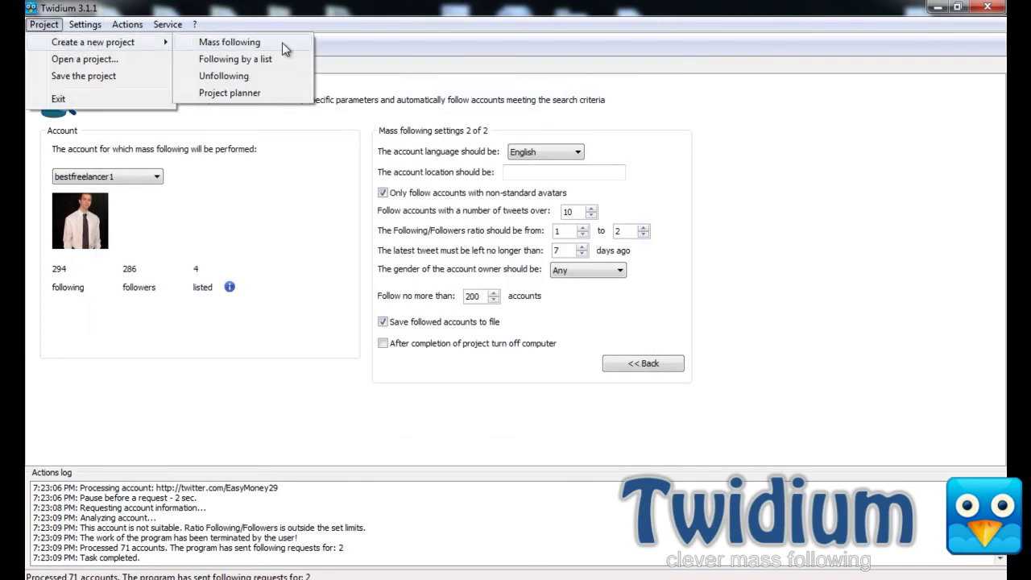
pyautogui.click(266, 64)
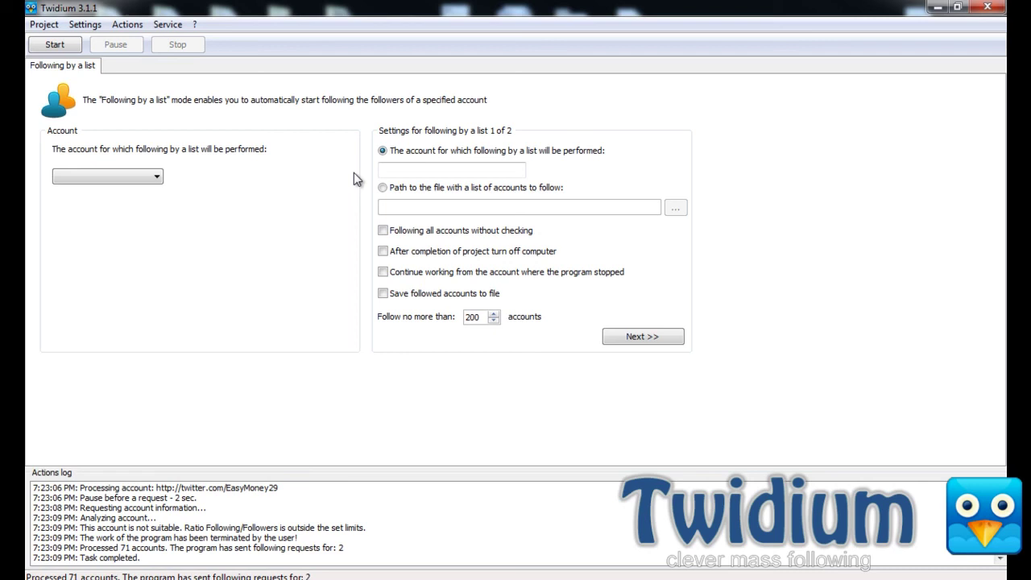
# Choose bestfreelancer1 as the working account and enter "freelancer" as the account whose followers the list uses.
pyautogui.click(129, 176)
pyautogui.click(106, 202)
pyautogui.click(467, 169)
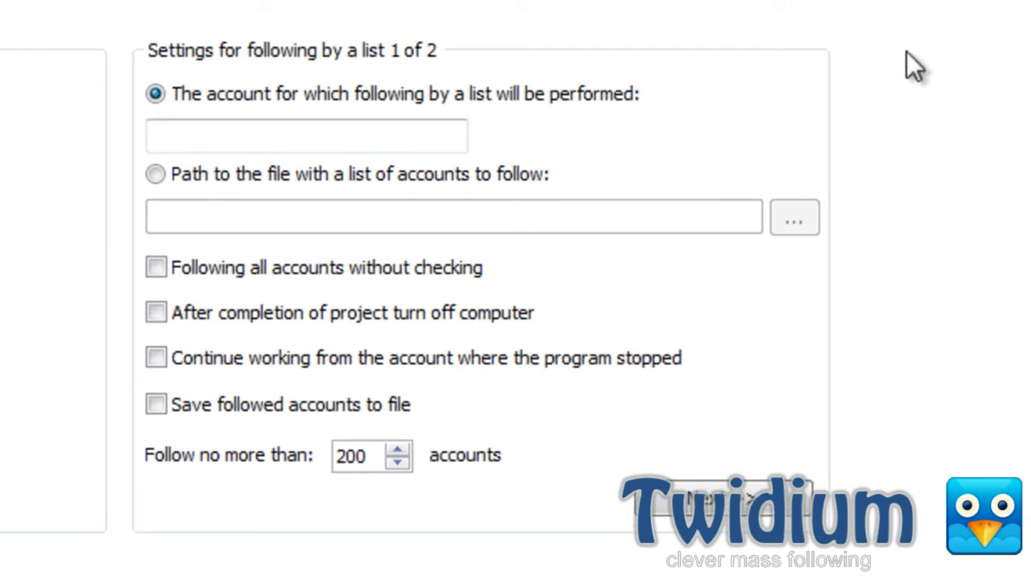
pyautogui.write('freelancer')
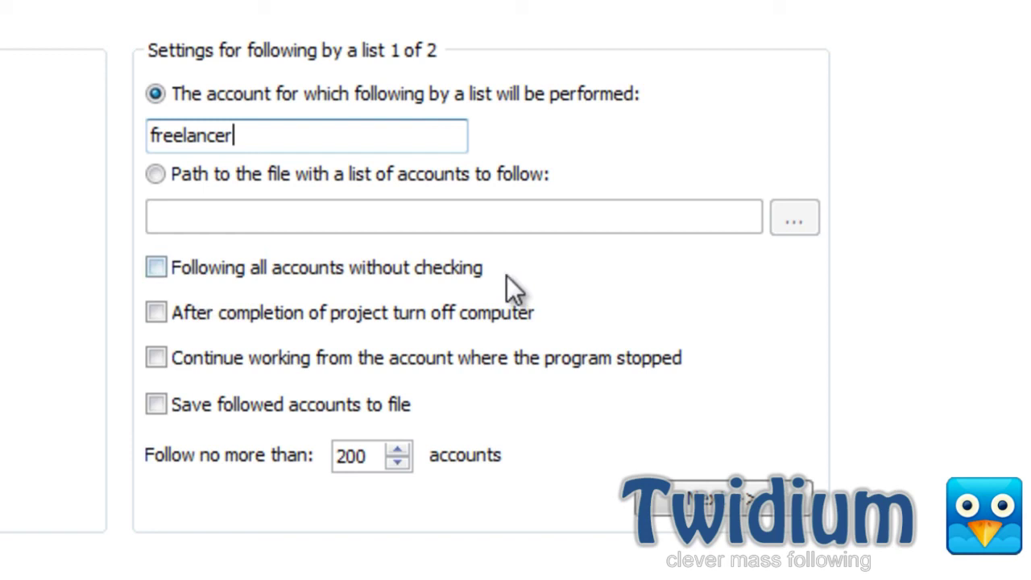
# Enable continuing from the account where the program stopped and saving followed accounts to file, and proceed to the second settings page.
pyautogui.click(166, 361)
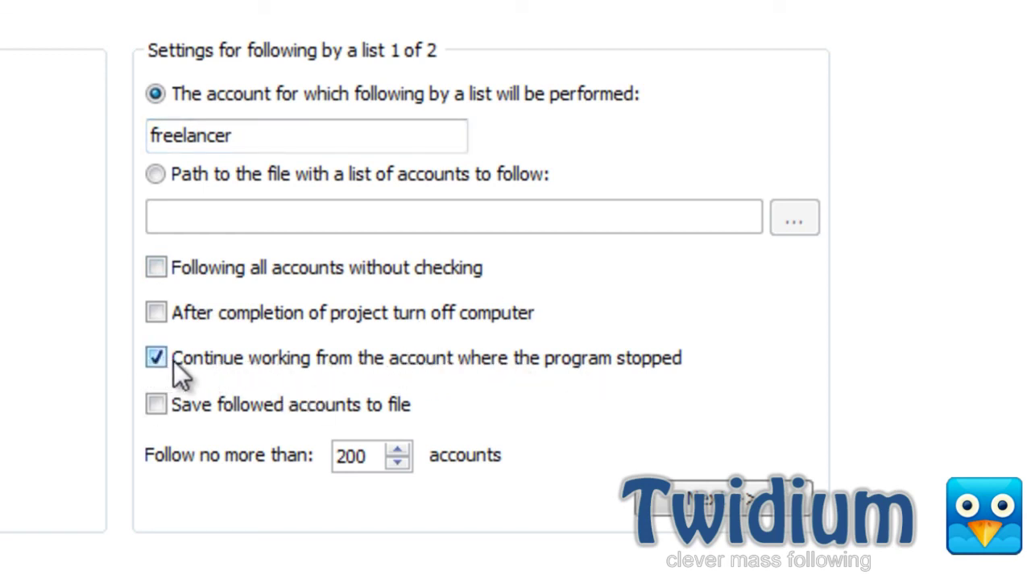
pyautogui.click(166, 402)
pyautogui.click(717, 503)
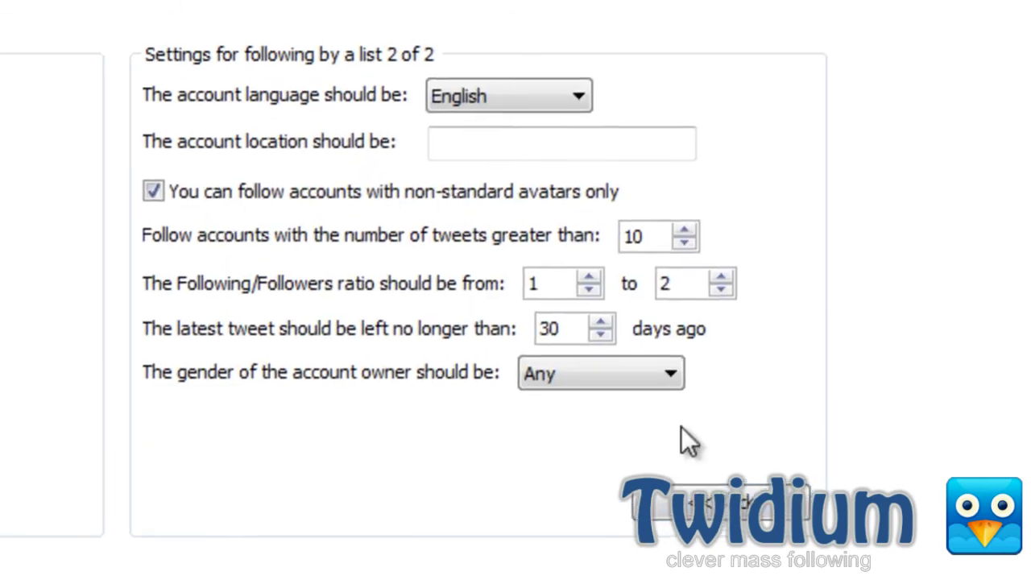
# Set the upper Following/Followers ratio to 1.4 and the latest tweet's age limit to 7 days.
pyautogui.click(577, 367)
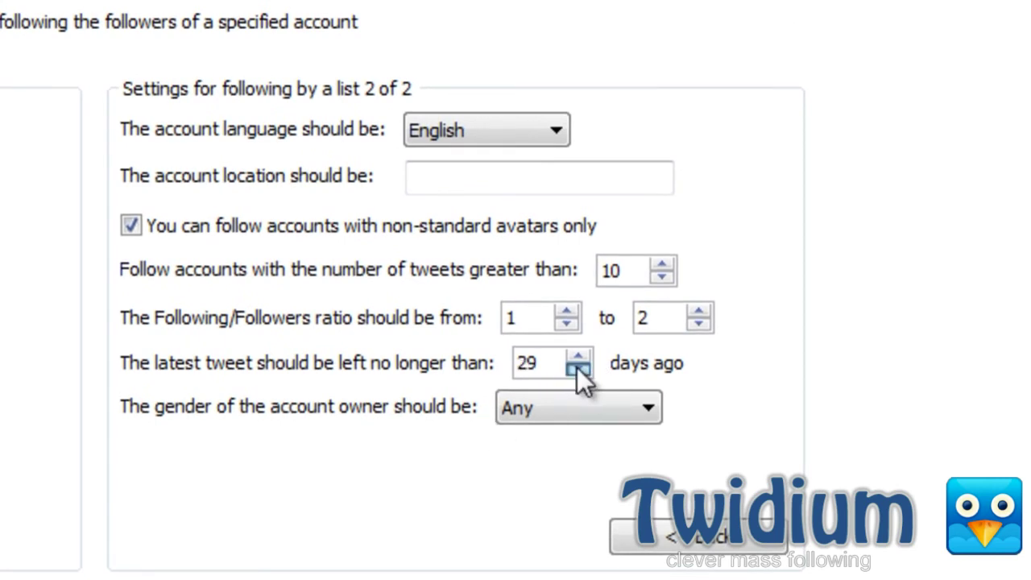
pyautogui.click(578, 355)
pyautogui.click(578, 356)
pyautogui.click(710, 325)
pyautogui.click(710, 325)
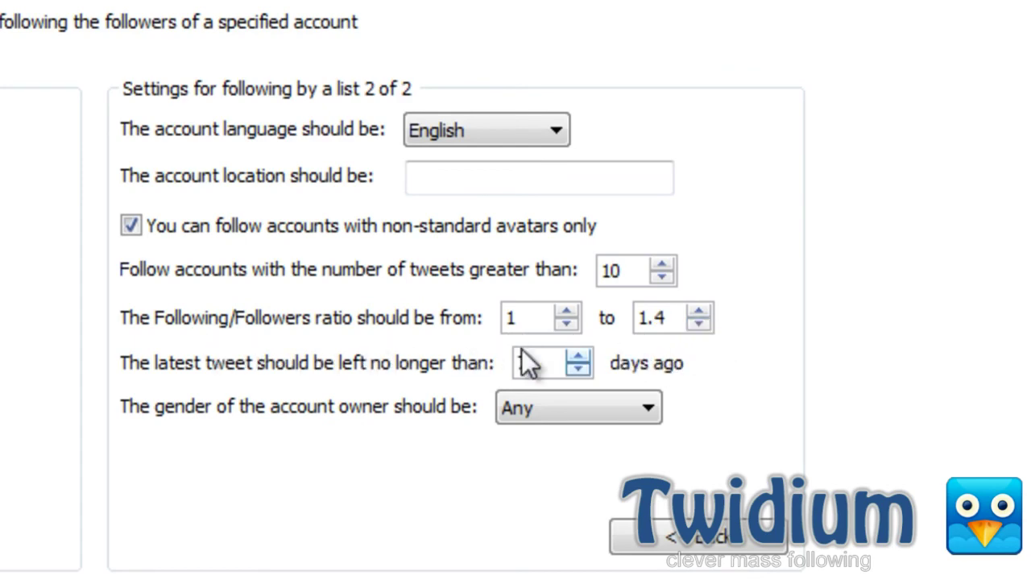
# Run the following-by-a-list project, stop it while it is processing accounts, and close the resulting account list file.
pyautogui.click(54, 44)
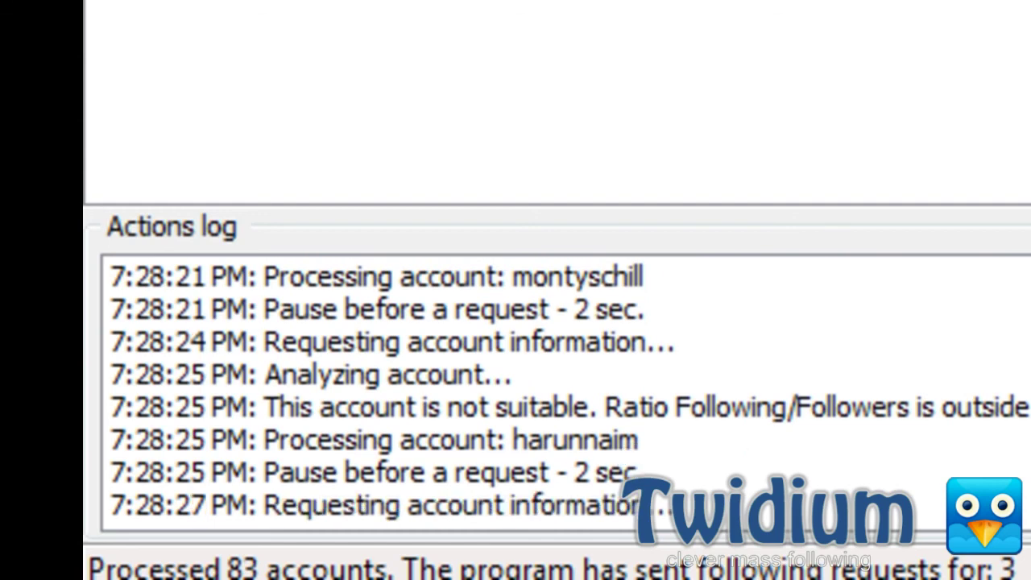
pyautogui.click(192, 47)
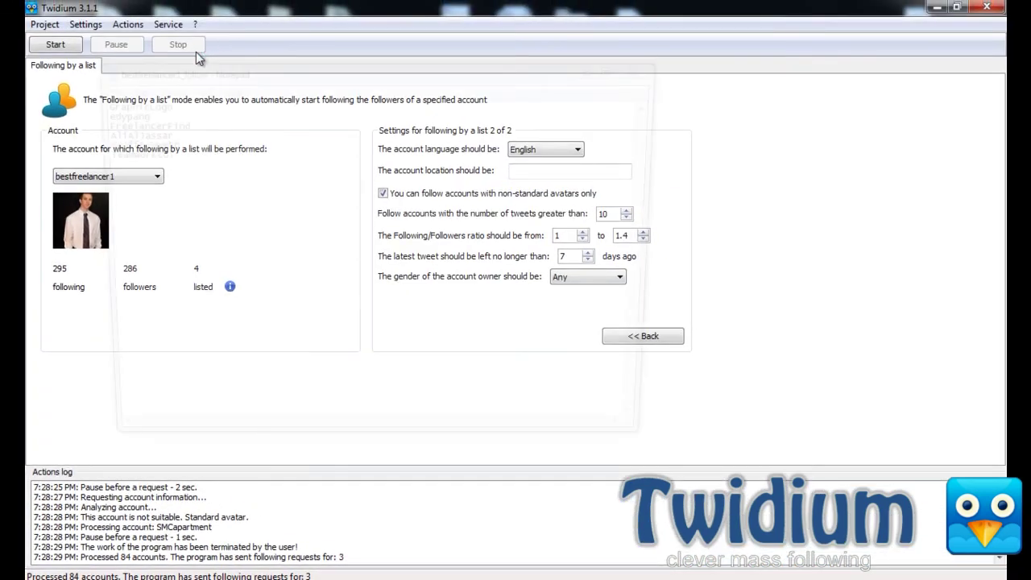
pyautogui.click(647, 66)
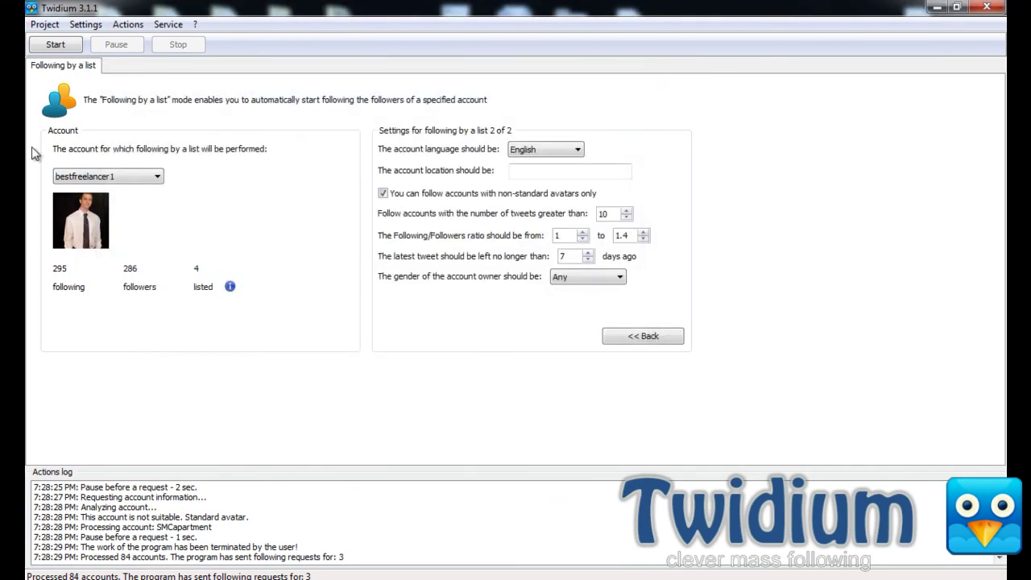
# Create a new Unfollowing project and choose bestfreelancer1 as the account it runs for.
pyautogui.click(44, 24)
pyautogui.moveTo(84, 43)
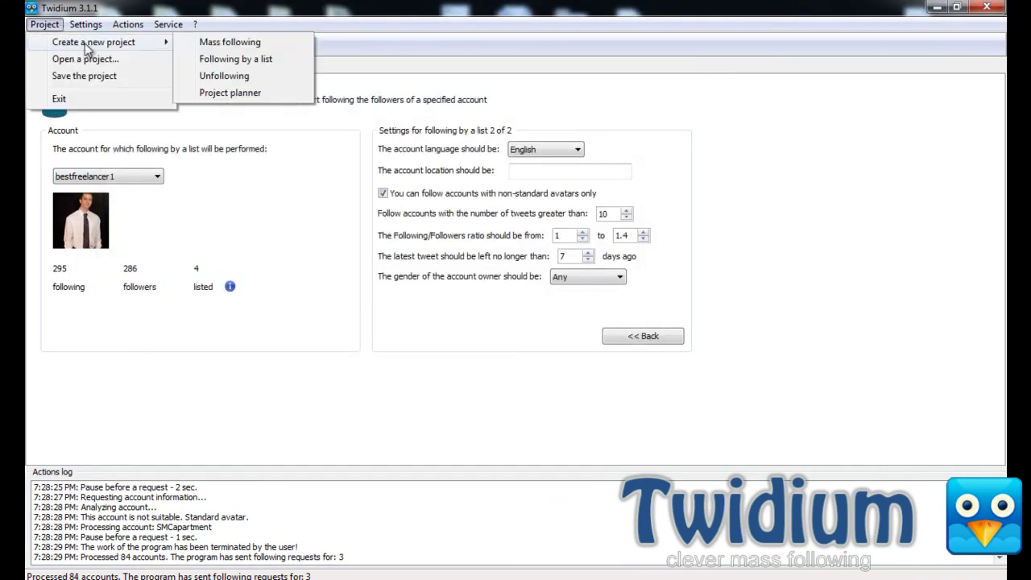
pyautogui.click(229, 79)
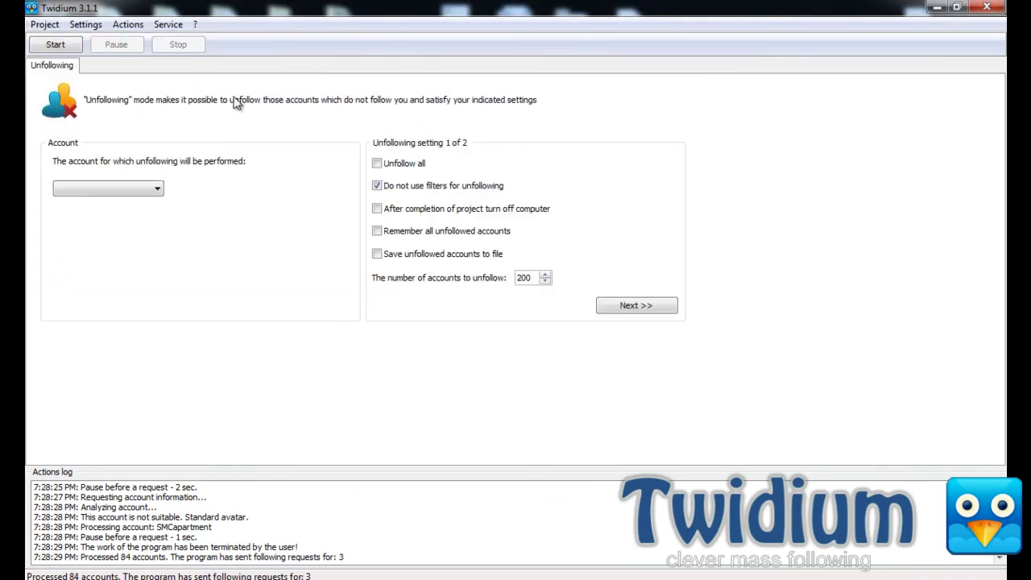
pyautogui.click(157, 188)
pyautogui.click(113, 211)
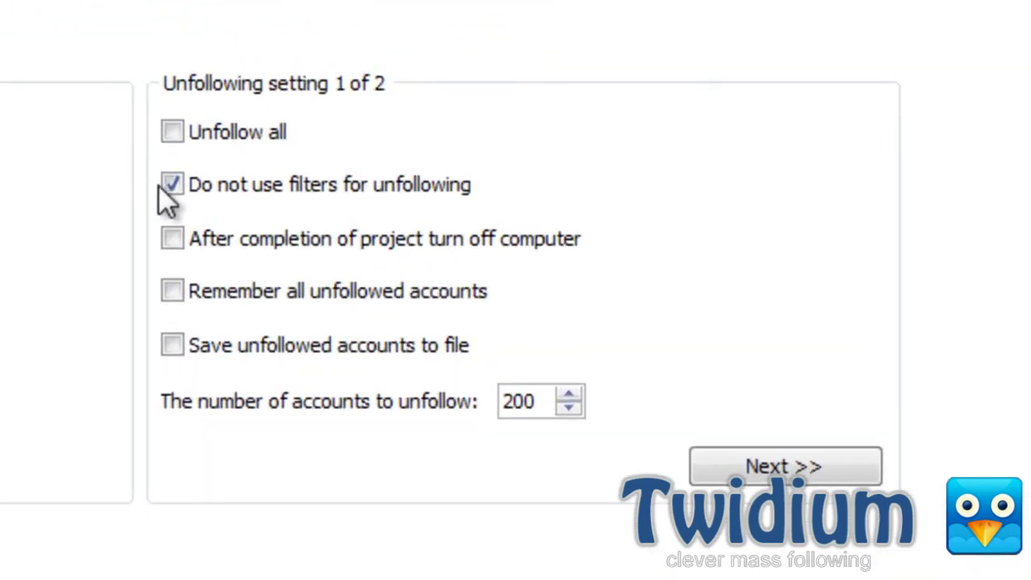
# Turn on unfollowing filters, enable remembering unfollowed accounts and saving them to file, and proceed to the second settings page.
pyautogui.click(173, 184)
pyautogui.click(173, 291)
pyautogui.click(170, 346)
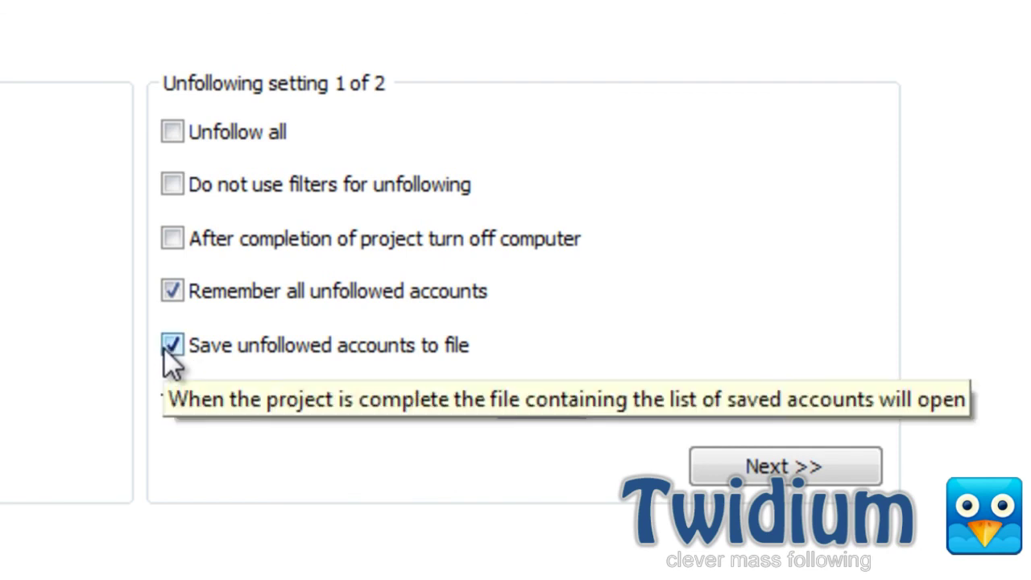
pyautogui.click(750, 472)
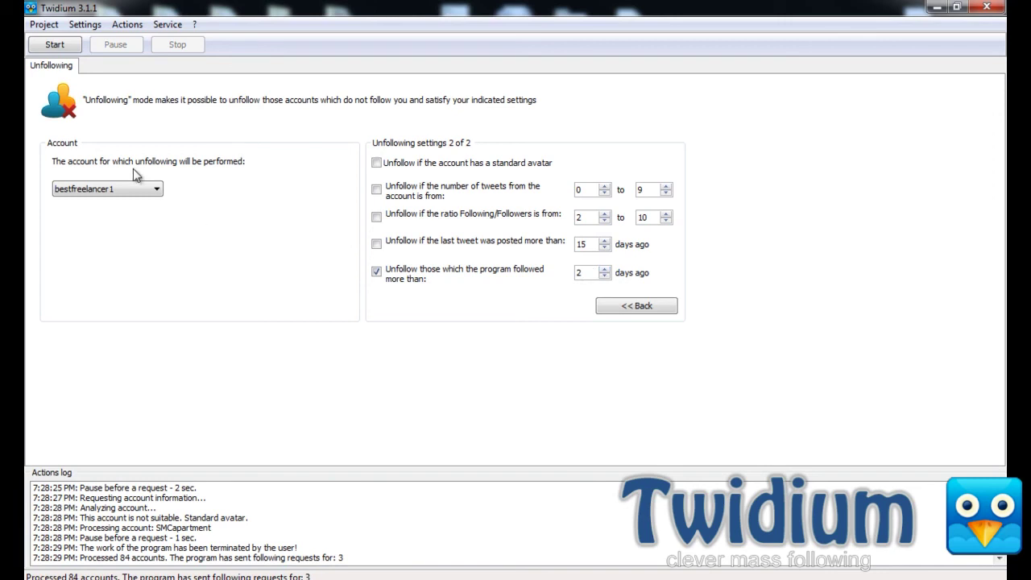
# Start the unfollowing project and authorize it by entering the two words from the captcha image.
pyautogui.click(69, 47)
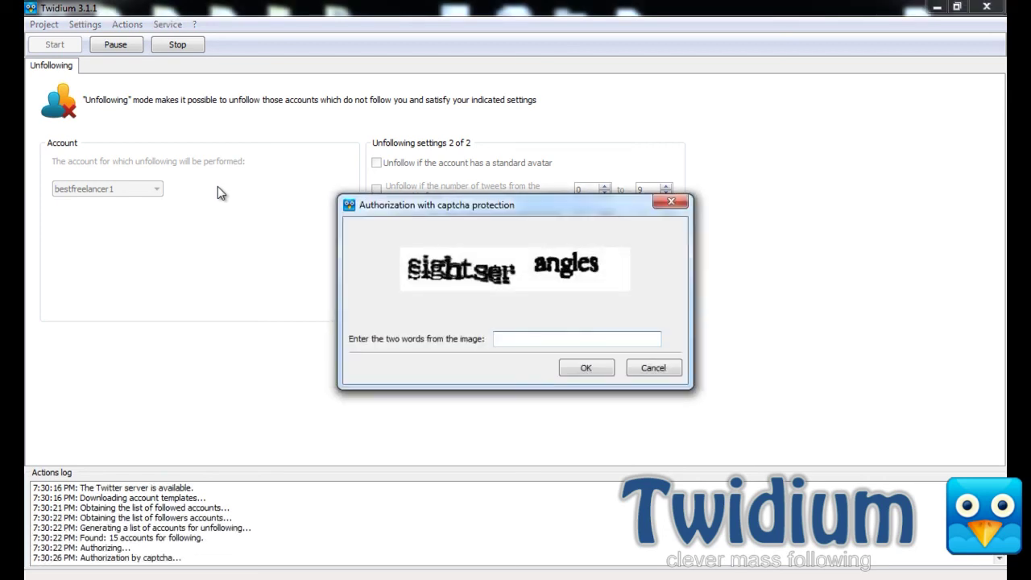
pyautogui.moveTo(621, 206); pyautogui.dragTo(491, 142)
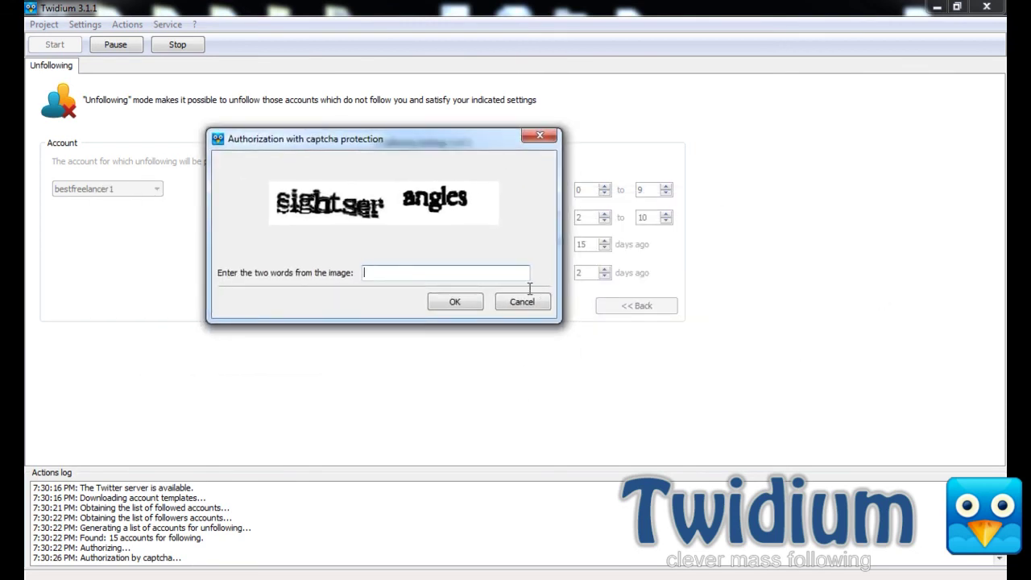
pyautogui.click(443, 271)
pyautogui.write('sightser angel')
pyautogui.press('BackSpace')
pyautogui.press('BackSpace')
pyautogui.write('les')
pyautogui.click(454, 301)
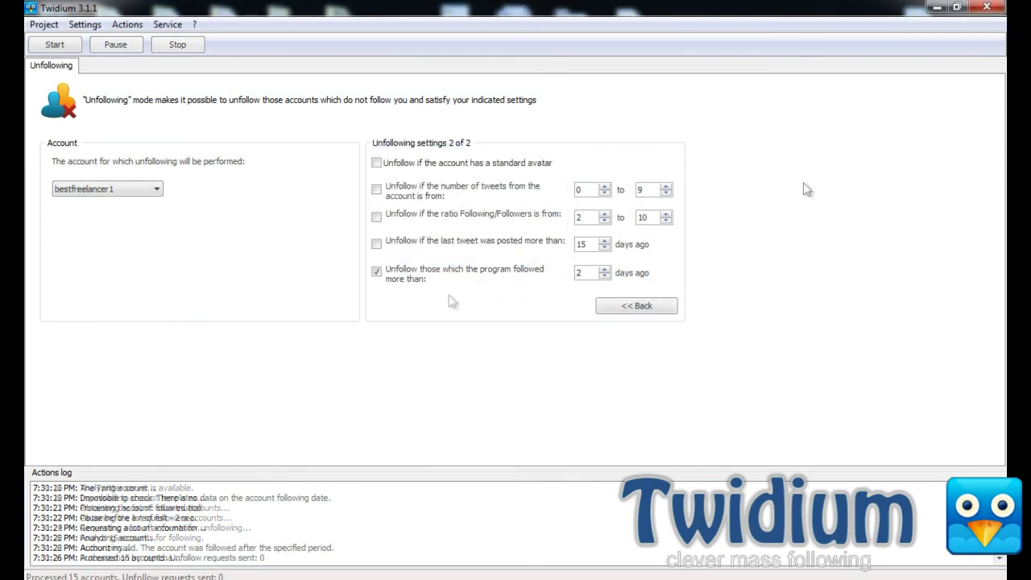